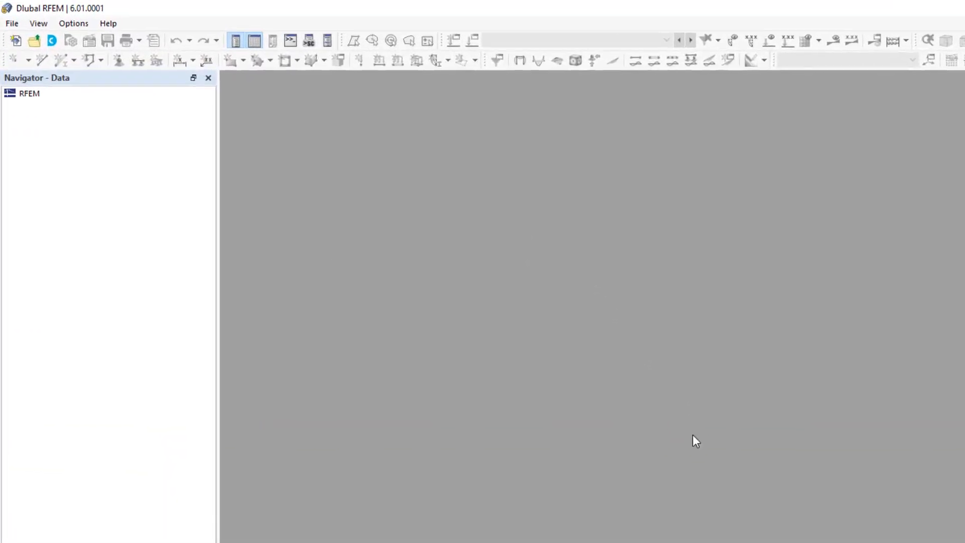
# Start a new model and name it Steel Hall, leaving it without a new project.
pyautogui.click(17, 45)
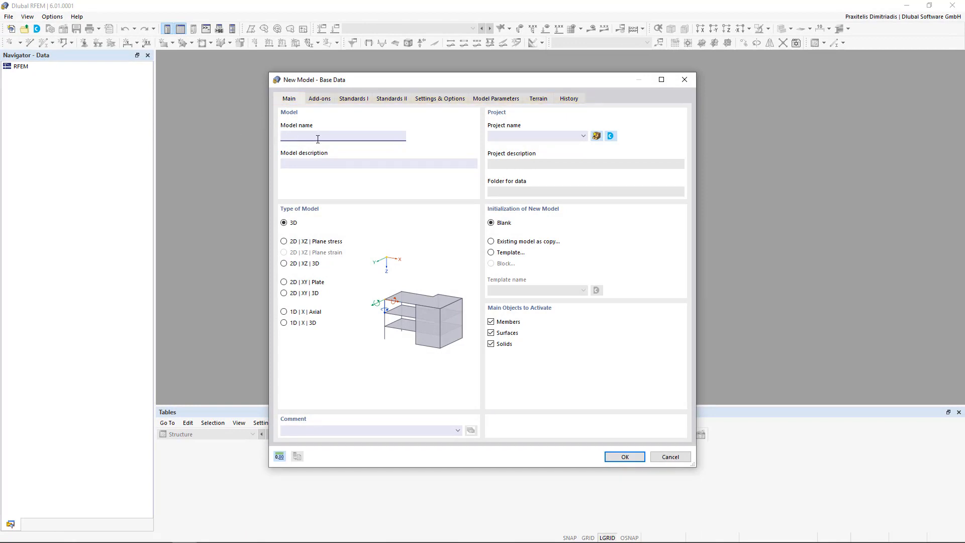
pyautogui.write('eel Hall')
pyautogui.click(596, 136)
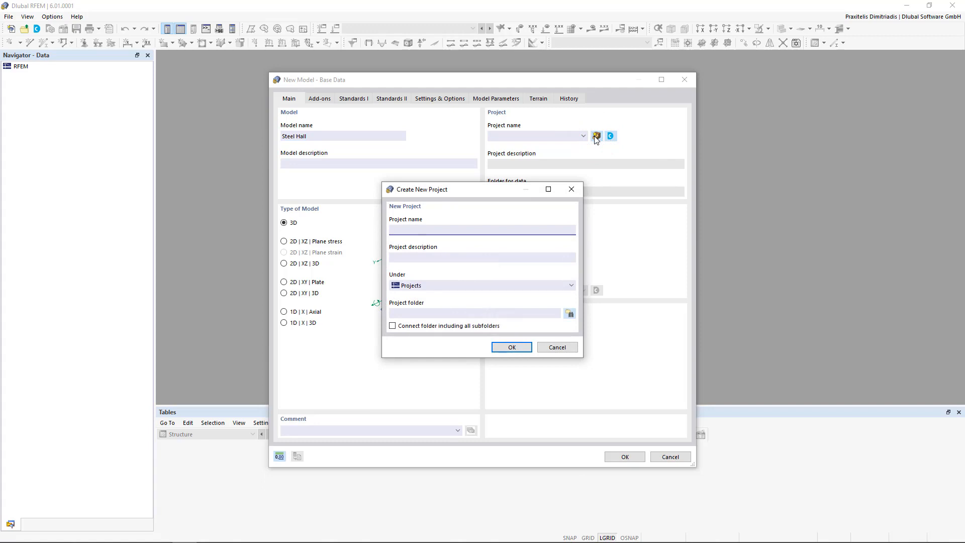
pyautogui.click(558, 347)
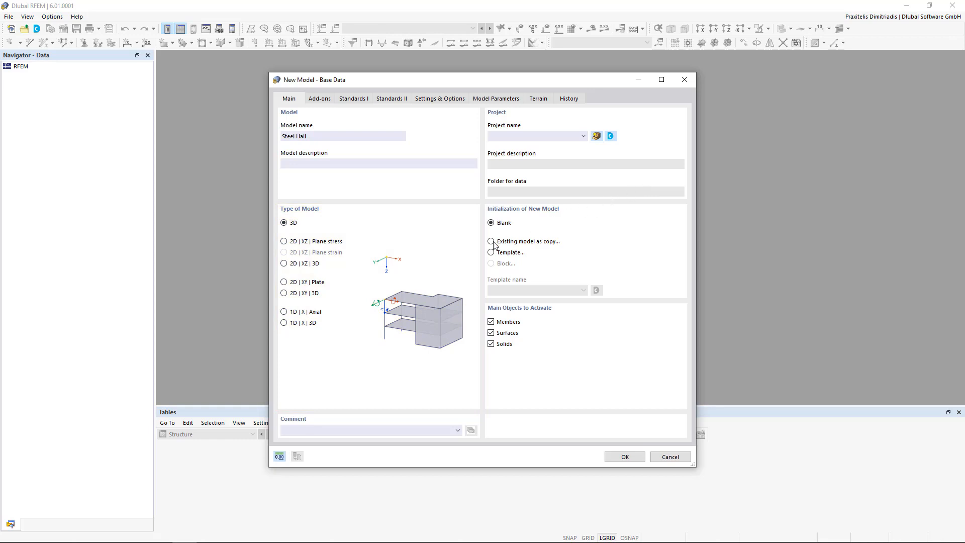
# Try the 1D and 2D model types one after another, then return the type of model to 3D.
pyautogui.click(284, 311)
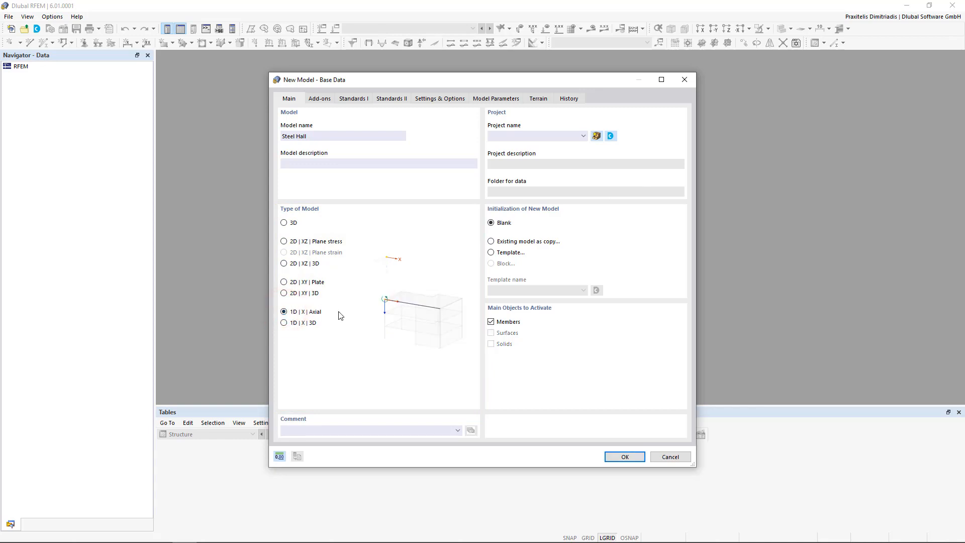
pyautogui.click(284, 283)
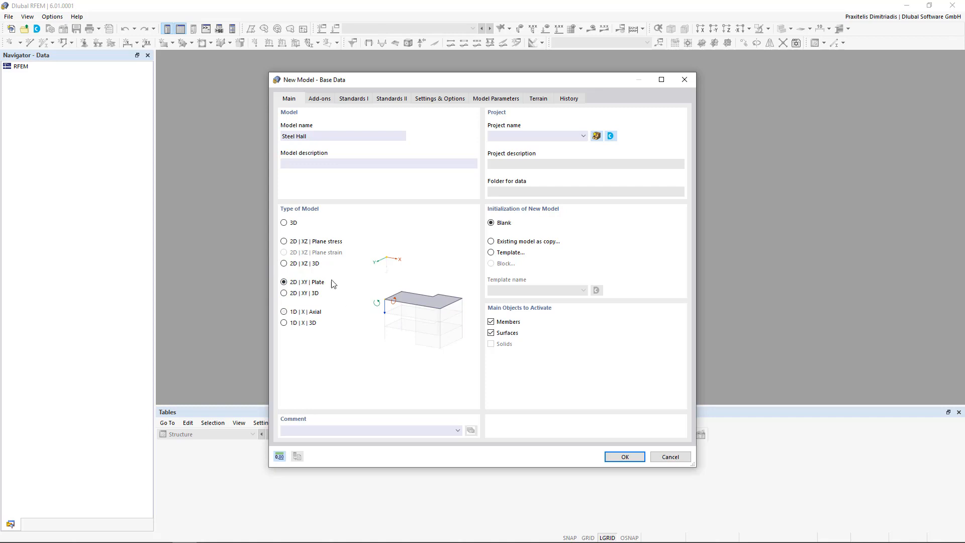
pyautogui.click(283, 242)
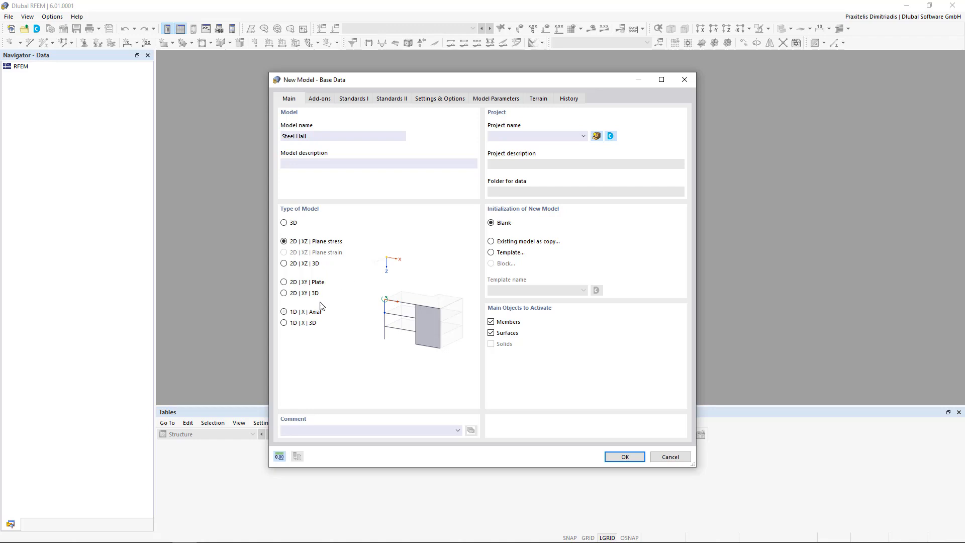
pyautogui.click(284, 324)
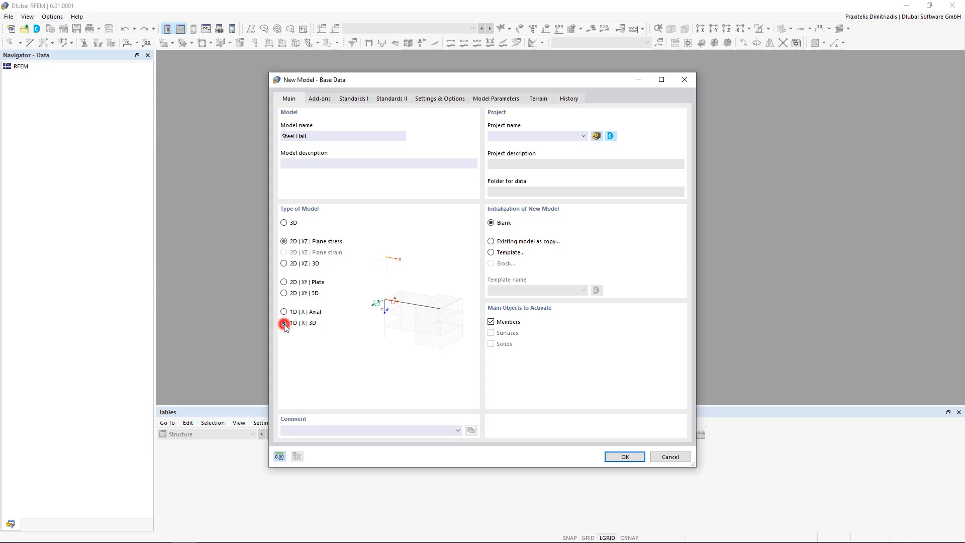
pyautogui.click(285, 293)
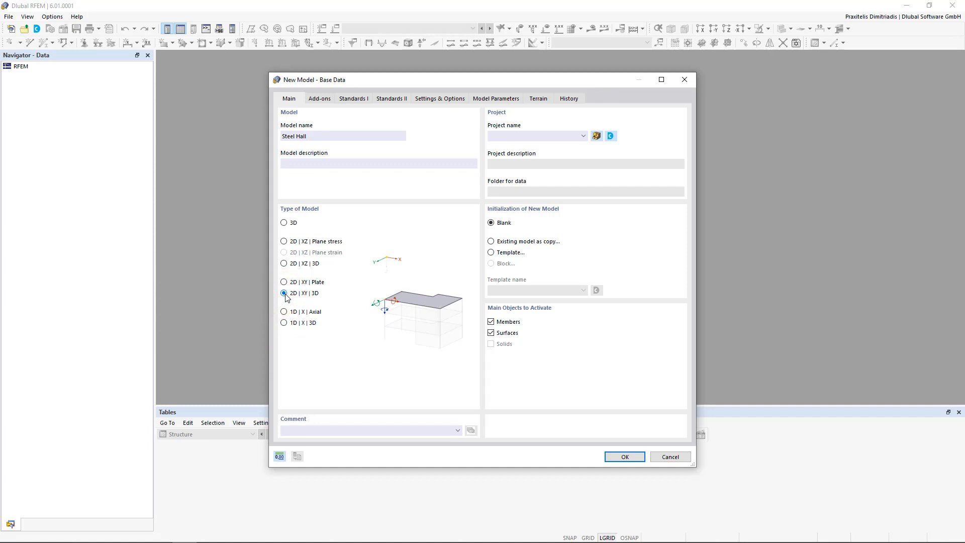
pyautogui.click(284, 264)
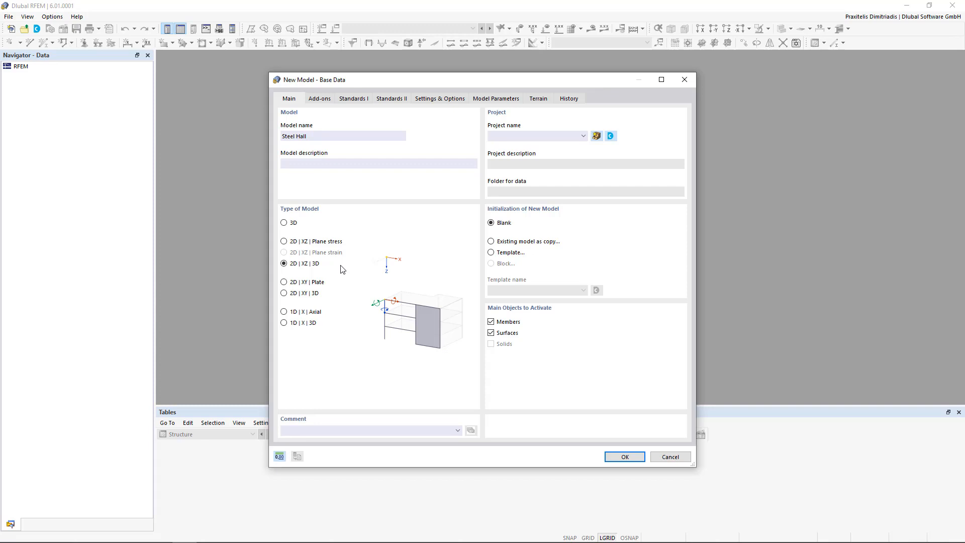
pyautogui.click(284, 222)
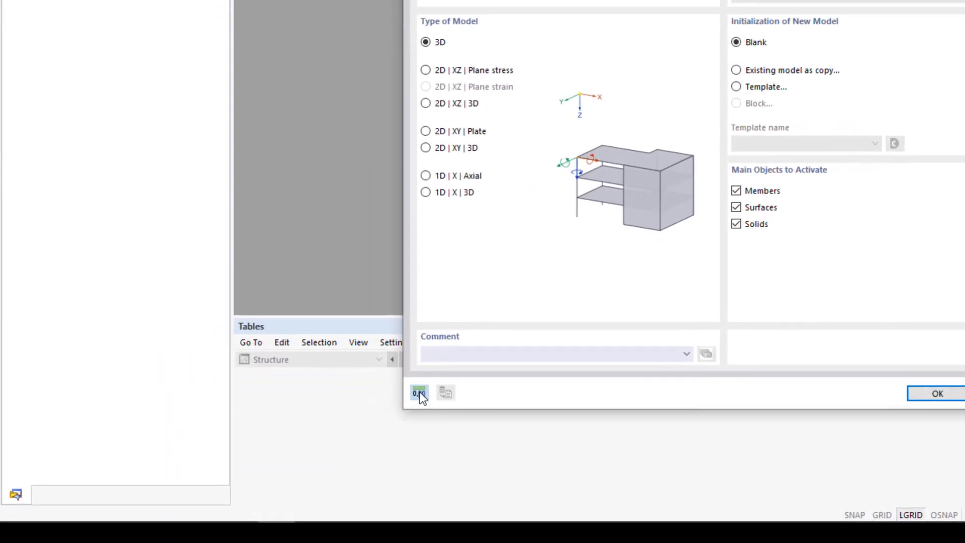
# Set the unit for section areas to mm² in the units and decimal places settings.
pyautogui.click(420, 394)
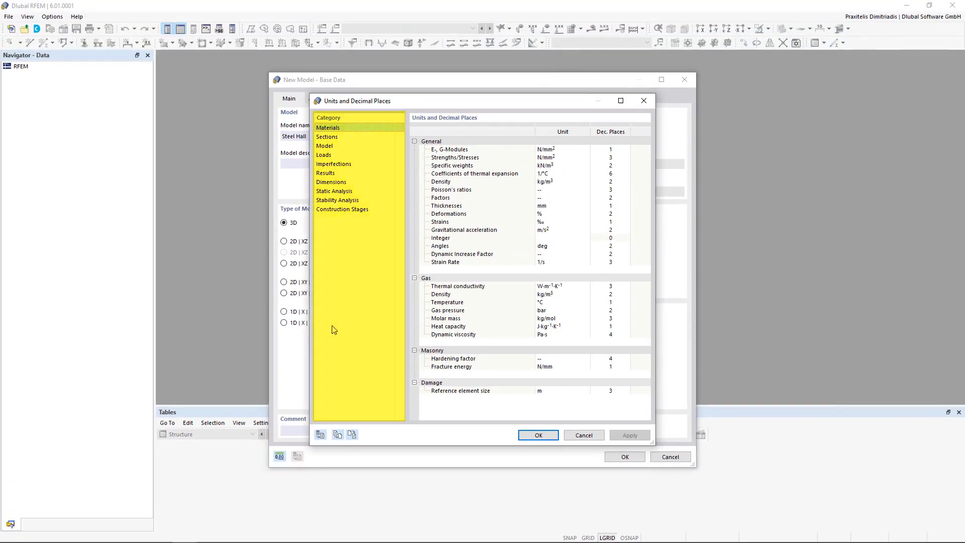
pyautogui.click(322, 138)
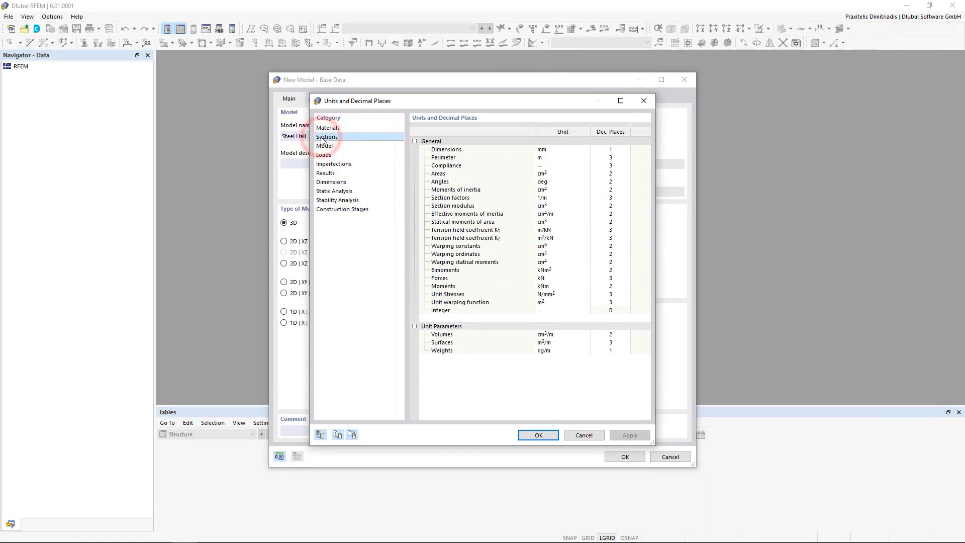
pyautogui.click(541, 174)
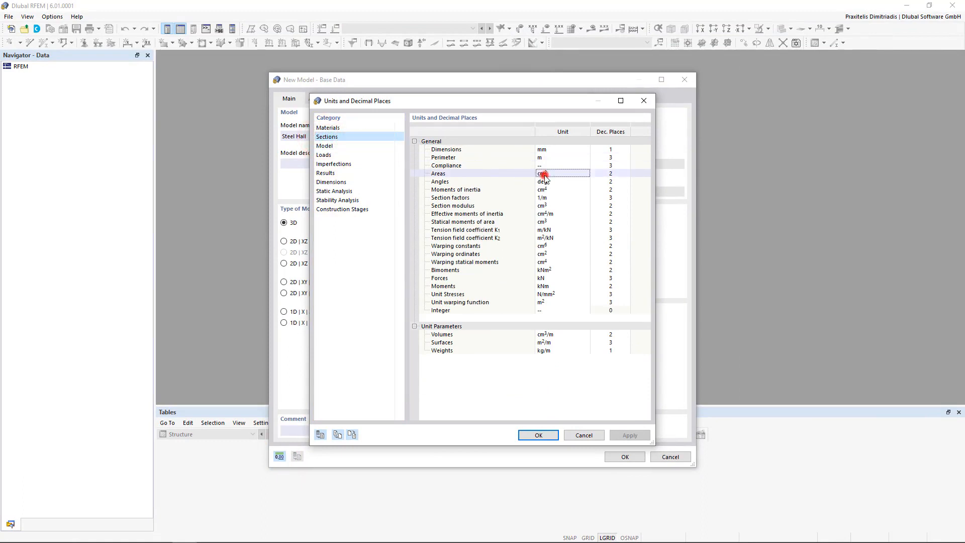
pyautogui.click(587, 173)
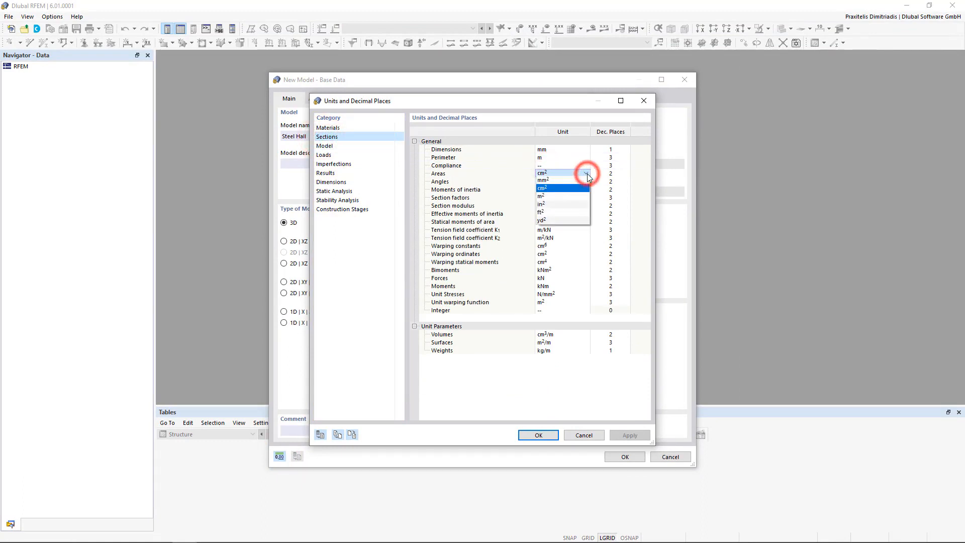
pyautogui.click(584, 180)
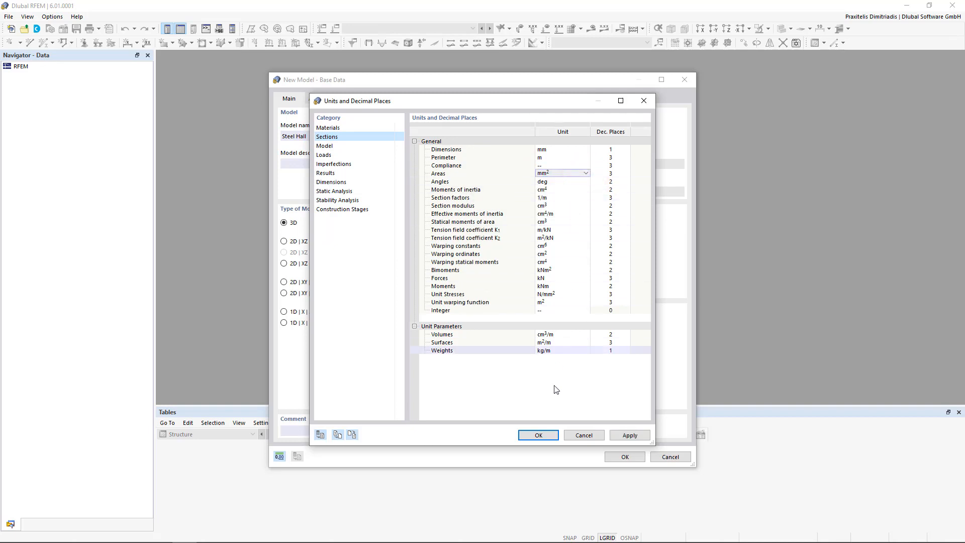
pyautogui.click(550, 435)
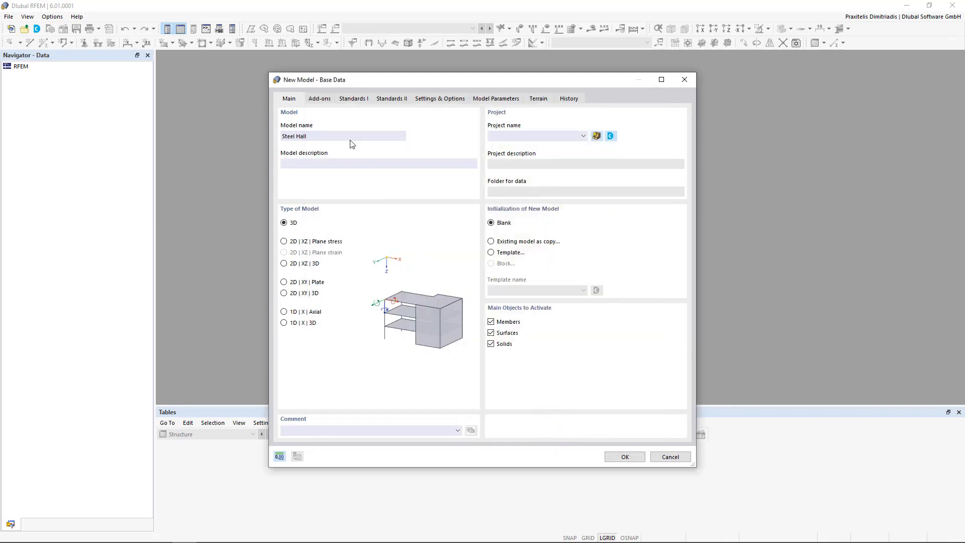
# Activate the Structure Stability analysis add-on and the Steel Design add-on for the model.
pyautogui.click(323, 104)
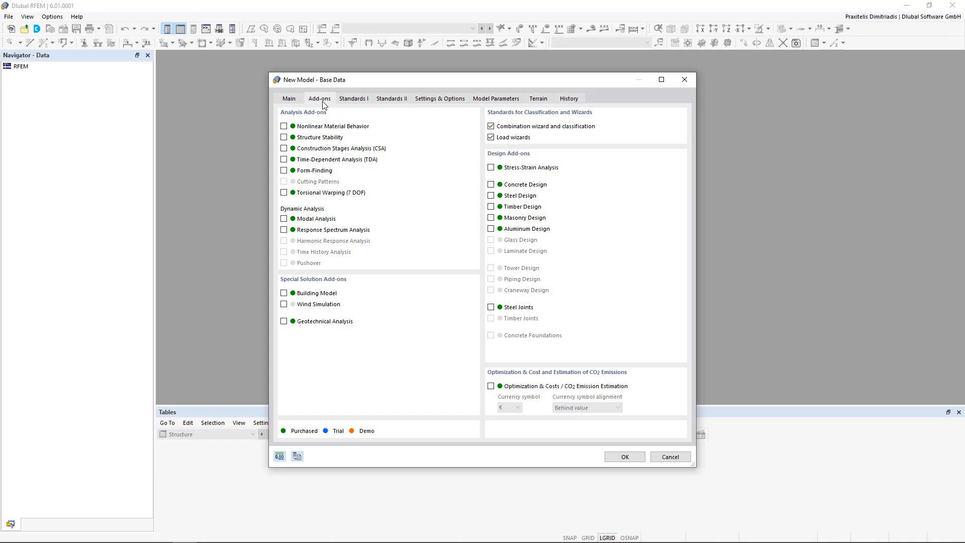
pyautogui.click(284, 137)
pyautogui.click(492, 196)
# Review the available standard groups for load combinations, the load wizard national annexes, and the standards for special design and joints.
pyautogui.click(354, 99)
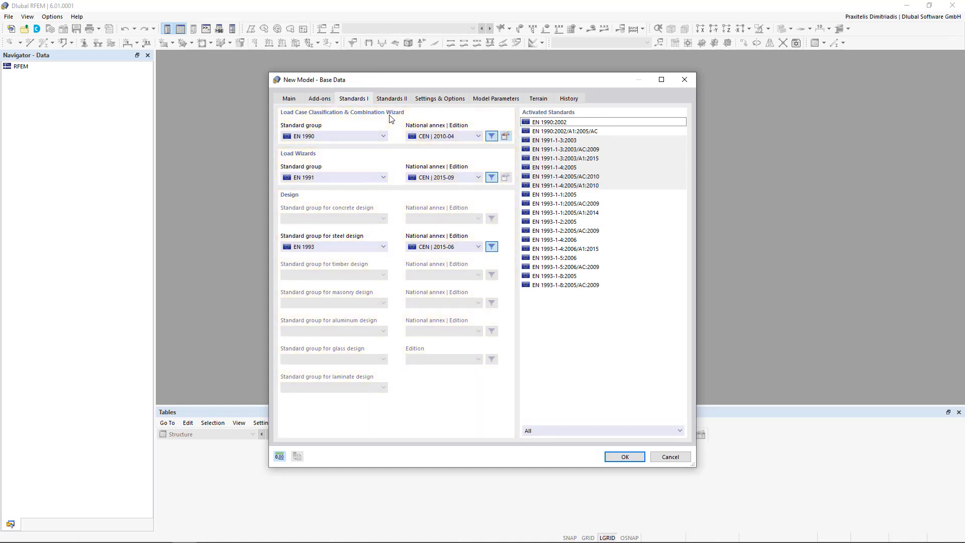
pyautogui.click(380, 136)
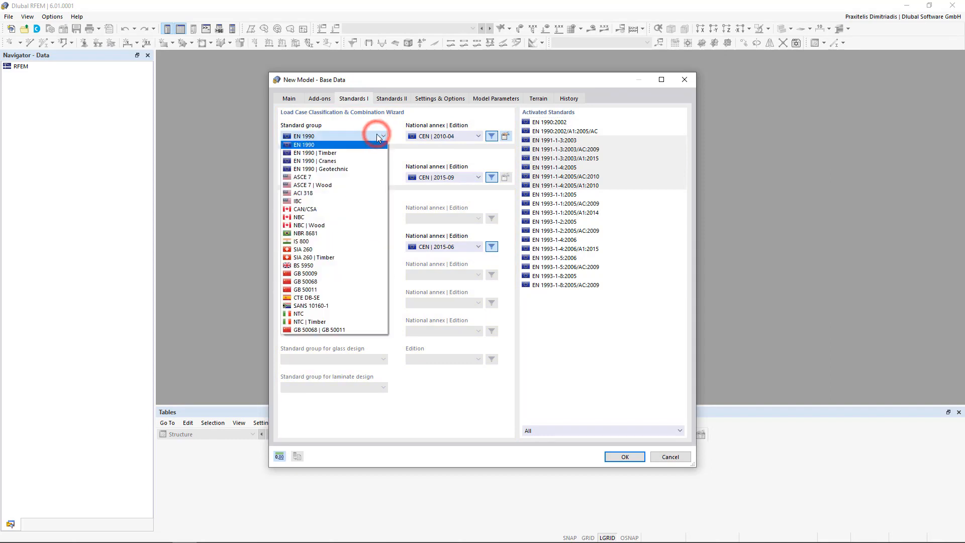
pyautogui.click(386, 131)
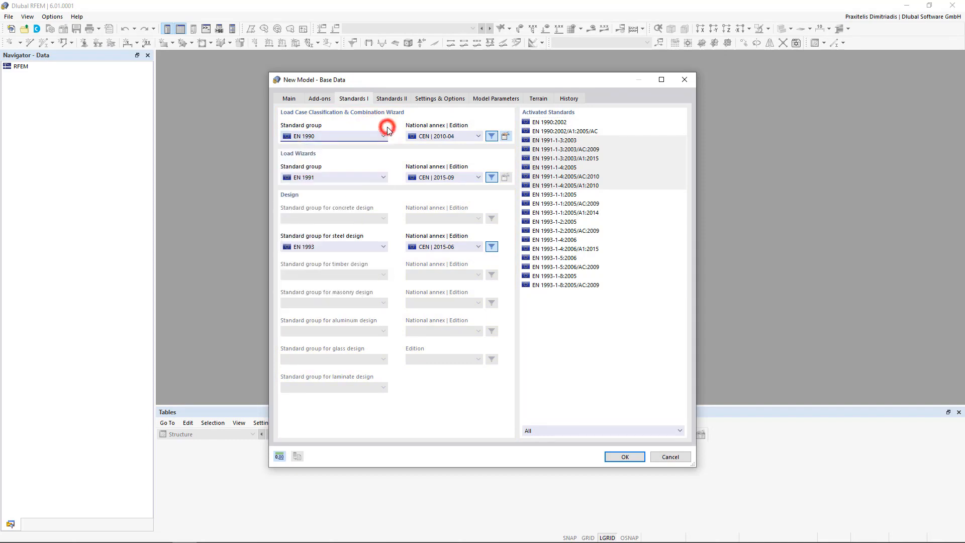
pyautogui.click(478, 178)
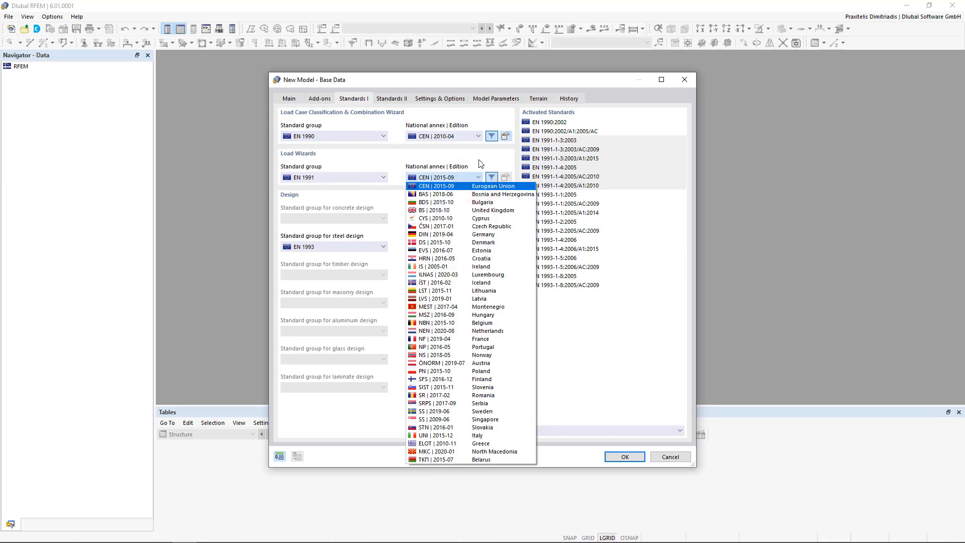
pyautogui.click(480, 164)
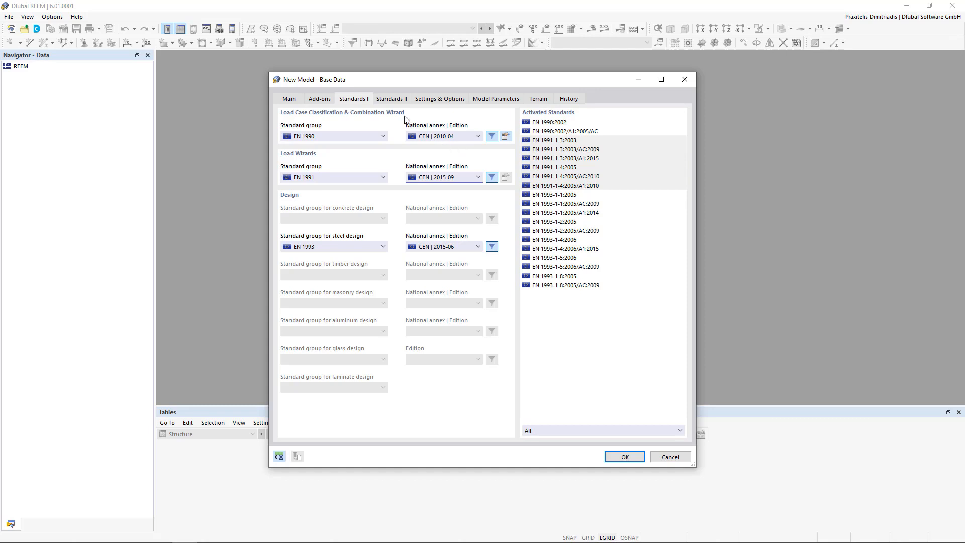
pyautogui.click(393, 100)
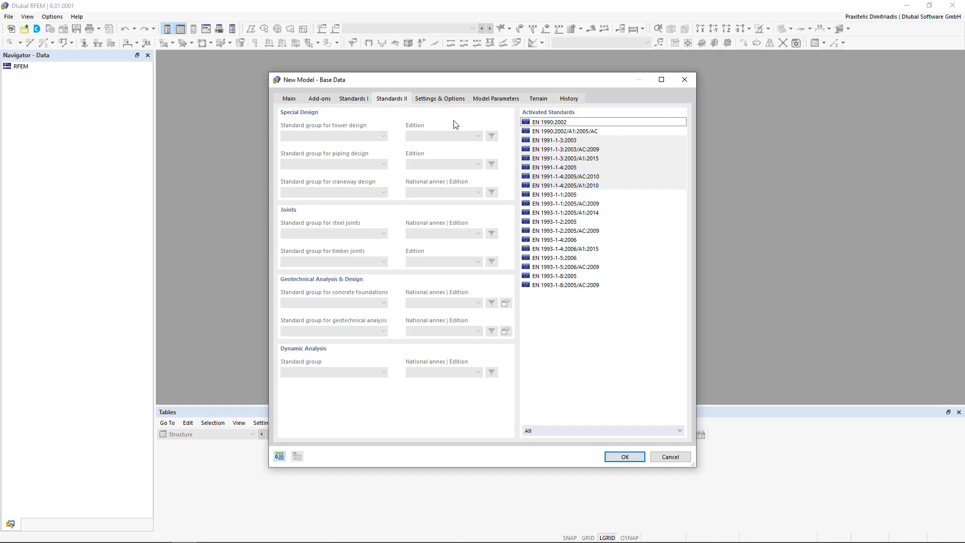
# Check the gravity acceleration choices and compare the upward and downward orientations of the global Z-axis.
pyautogui.click(449, 101)
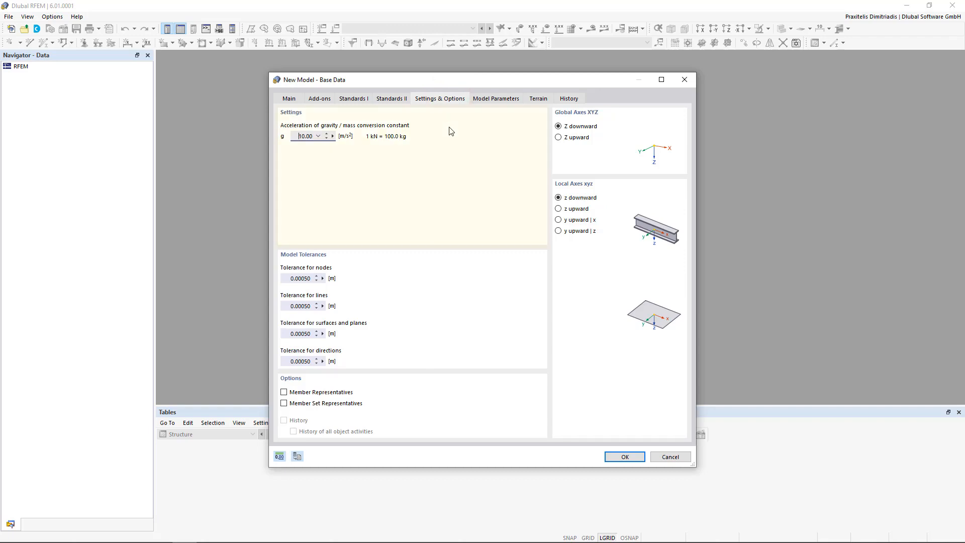
pyautogui.click(318, 136)
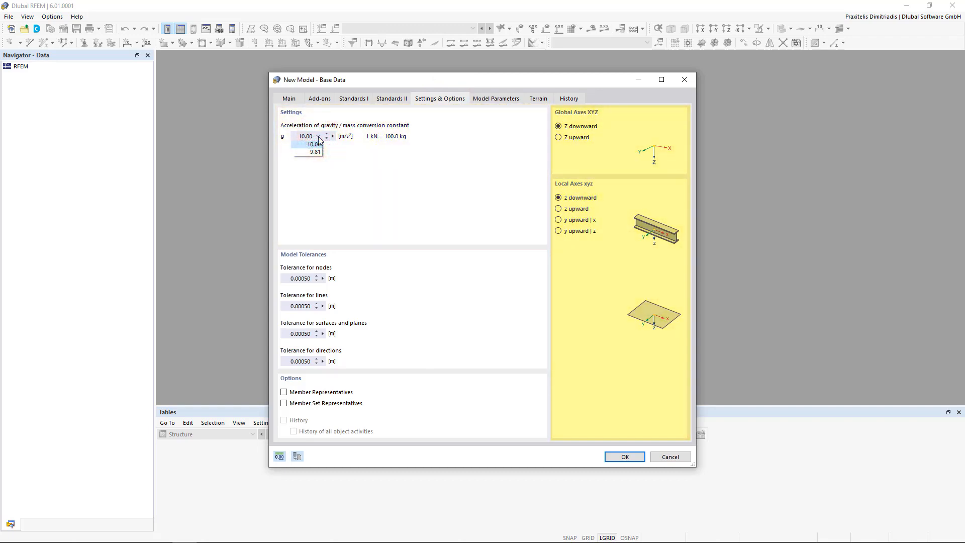
pyautogui.click(414, 160)
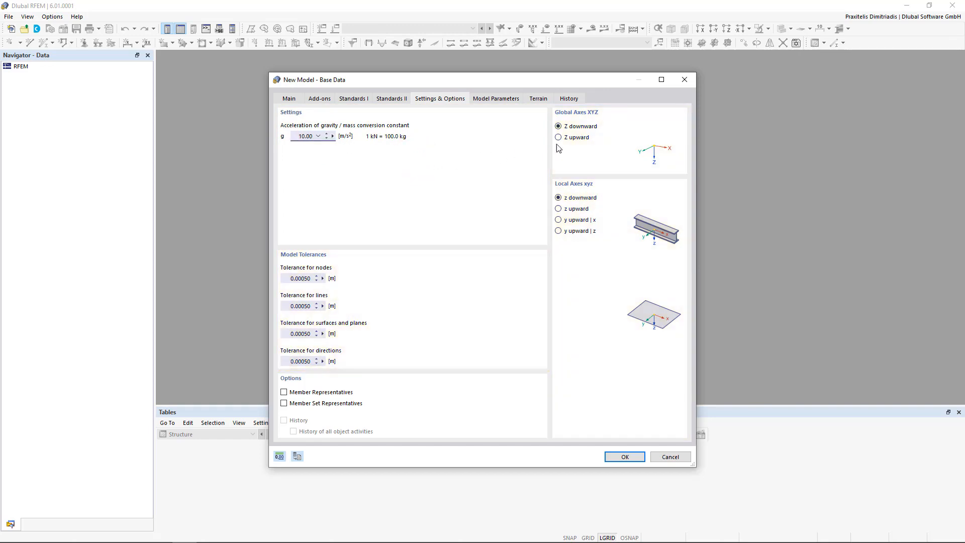
pyautogui.click(578, 137)
pyautogui.click(578, 127)
# Set the model location by searching the map for "dlubal" and choosing the Dlubal Software DE site in Tiefenbach, Germany.
pyautogui.click(510, 103)
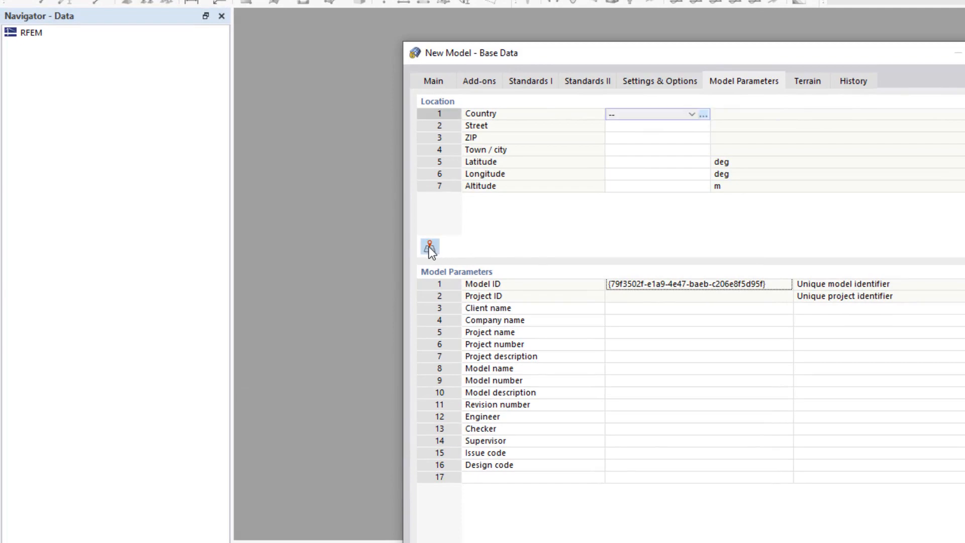
pyautogui.click(430, 246)
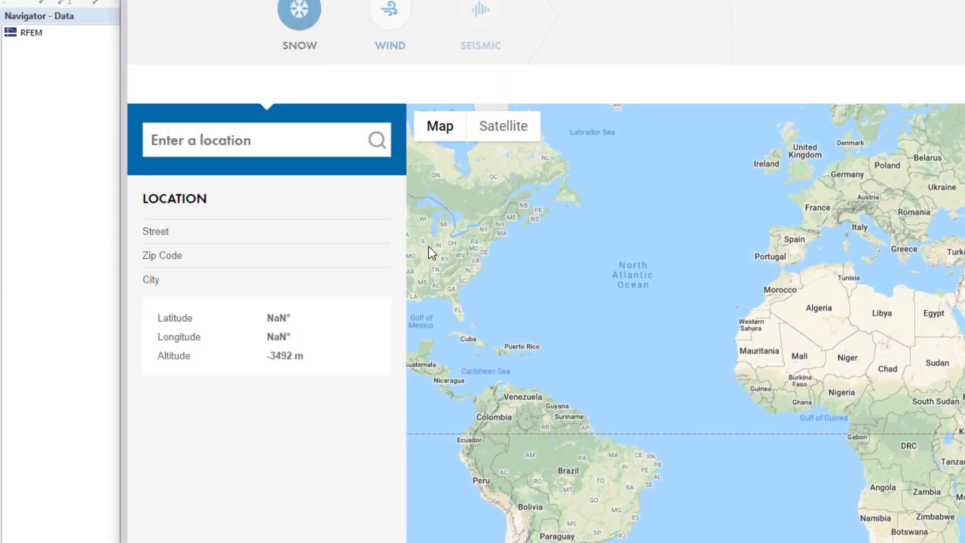
pyautogui.click(292, 147)
pyautogui.write('dlubal')
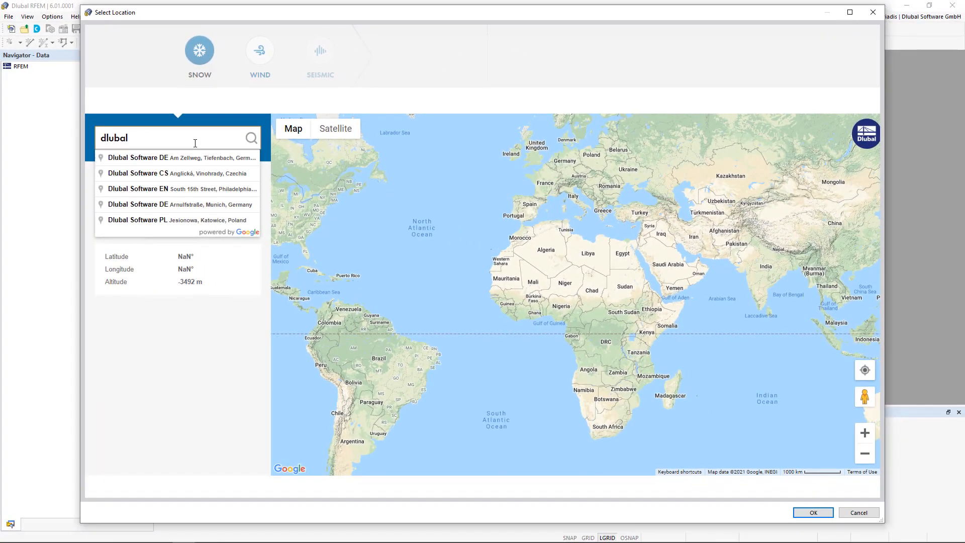
pyautogui.click(190, 159)
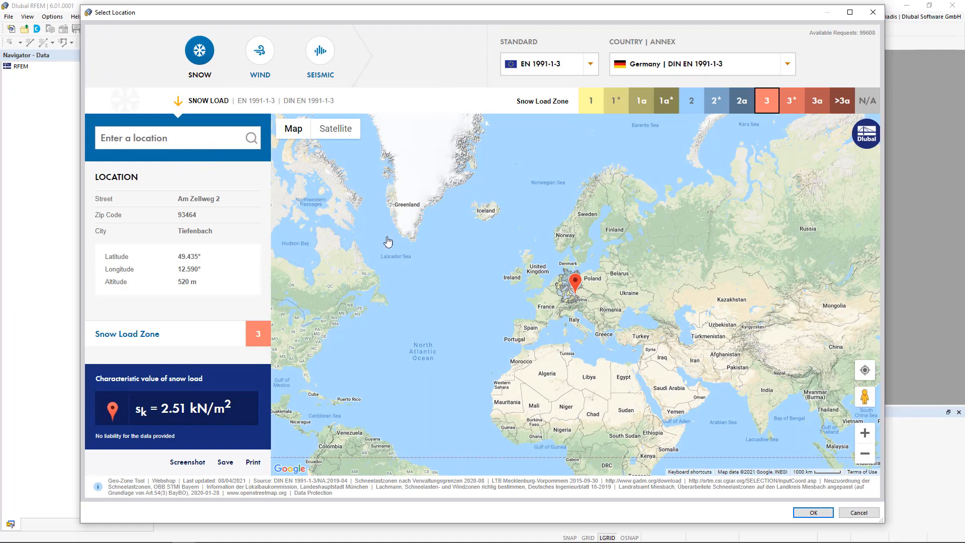
pyautogui.scroll(1, 578, 300)
pyautogui.scroll(4, 578, 300)
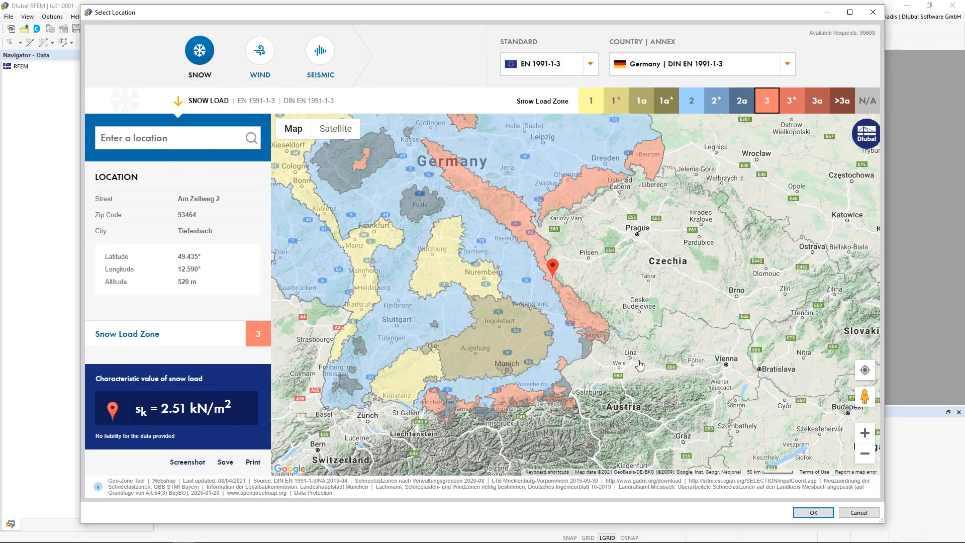
pyautogui.click(823, 514)
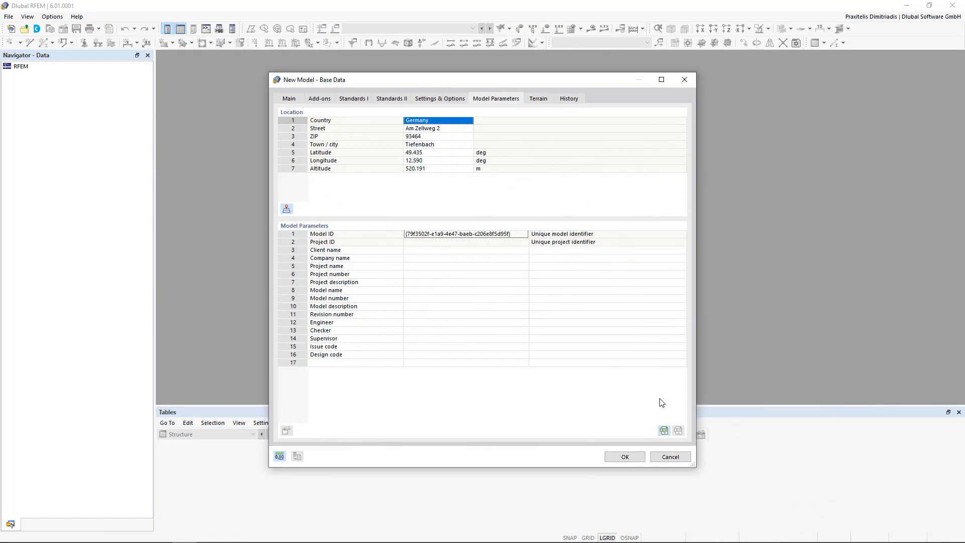
# Create the model from the base data and save it as Steel Hall in RFEM 6 format on the Desktop.
pyautogui.click(625, 456)
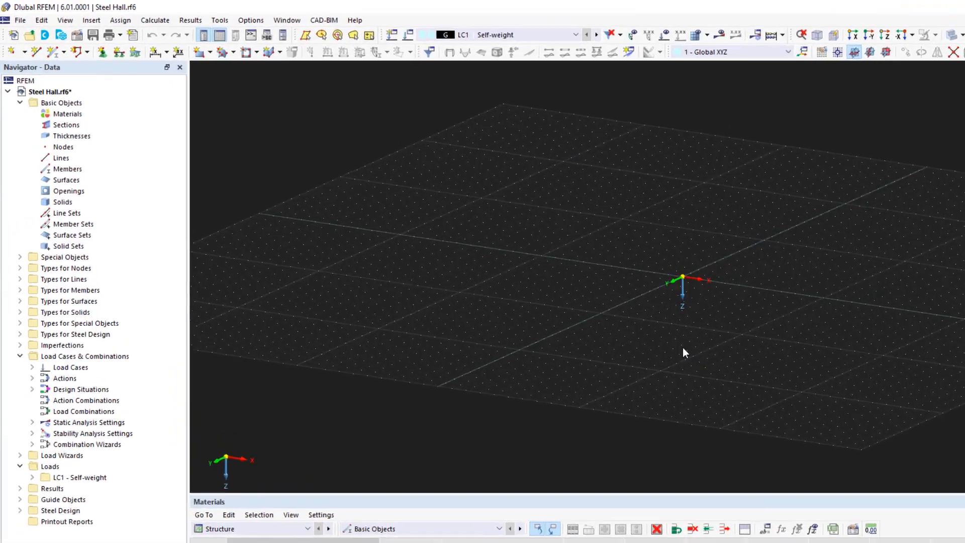
pyautogui.click(28, 29)
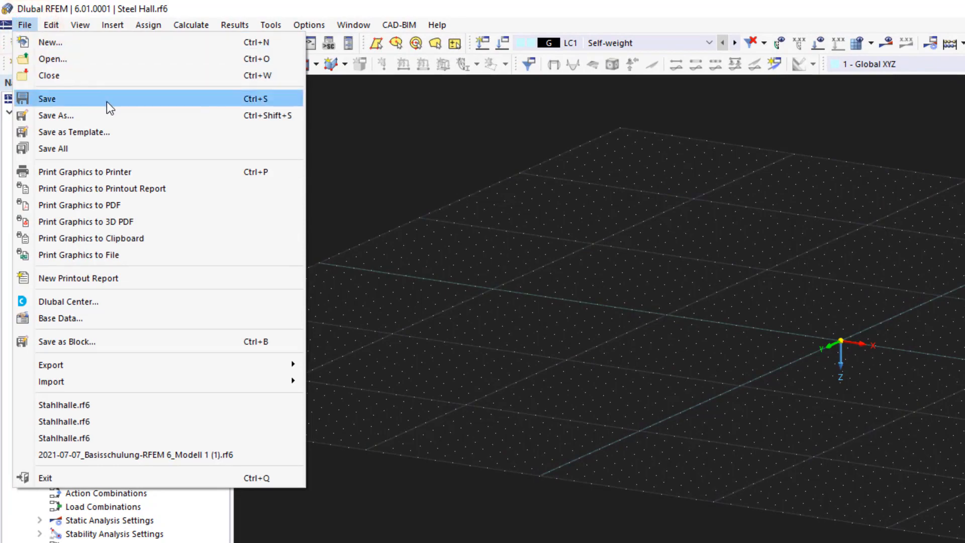
pyautogui.click(107, 101)
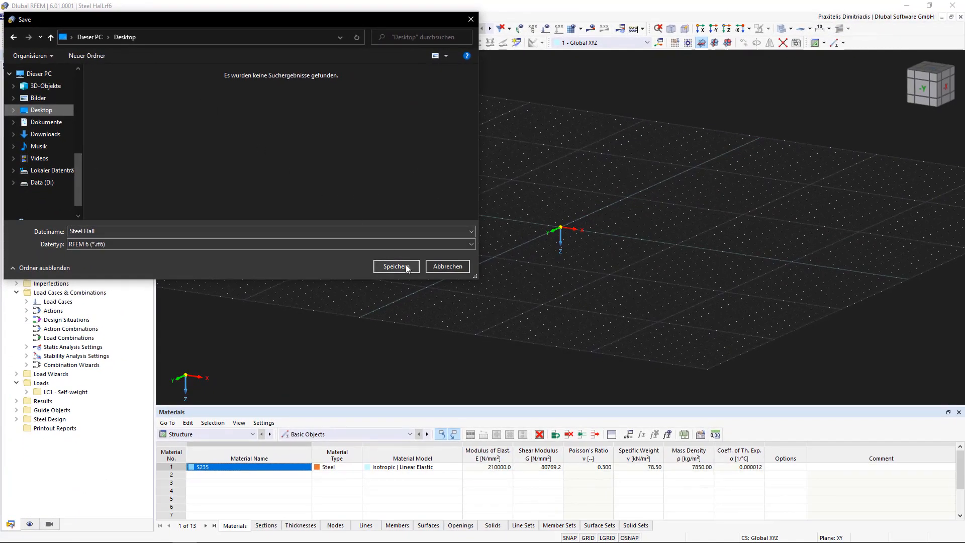
pyautogui.click(406, 267)
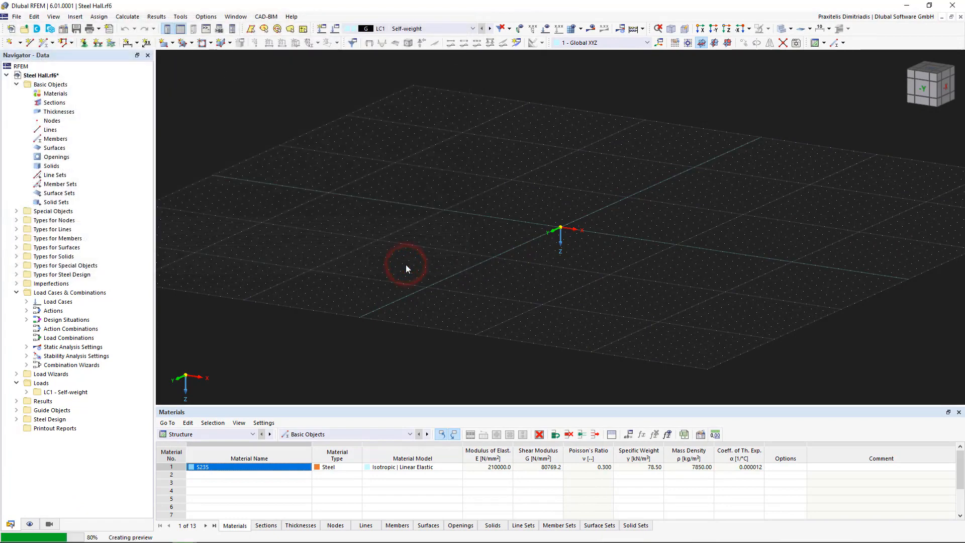